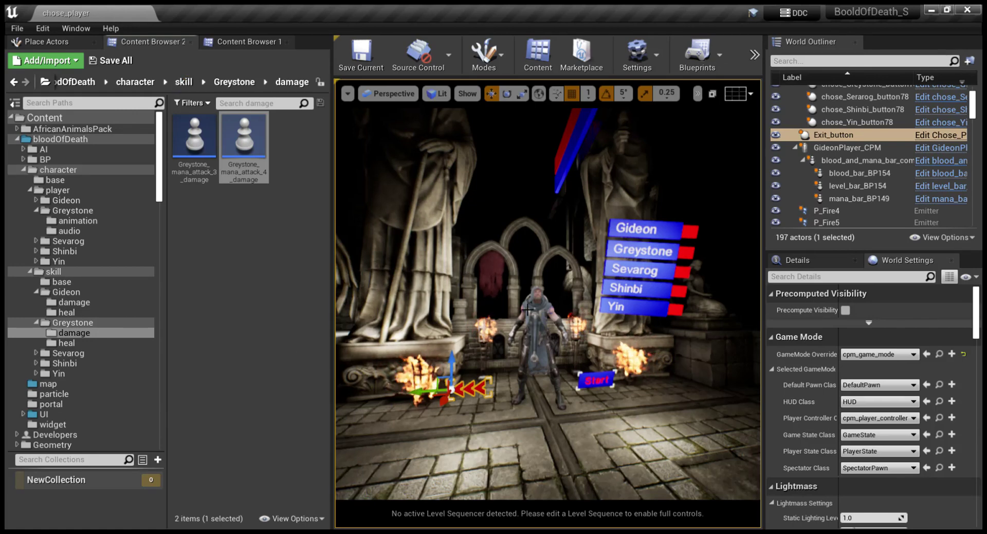
Play-test the level as Sevarog, firing the dark sphere attack, then stop the session.
click(535, 330)
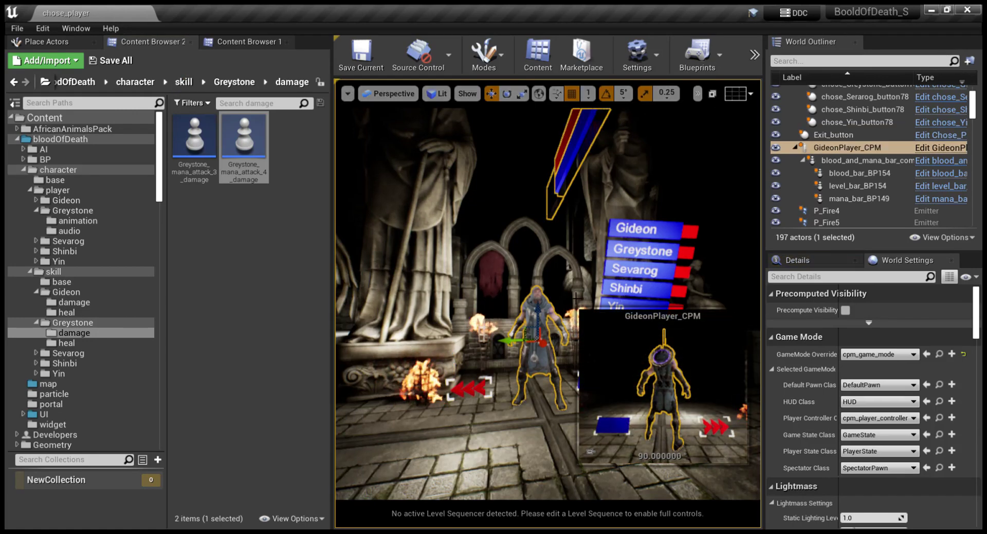
key(alt+p)
click(676, 253)
click(686, 255)
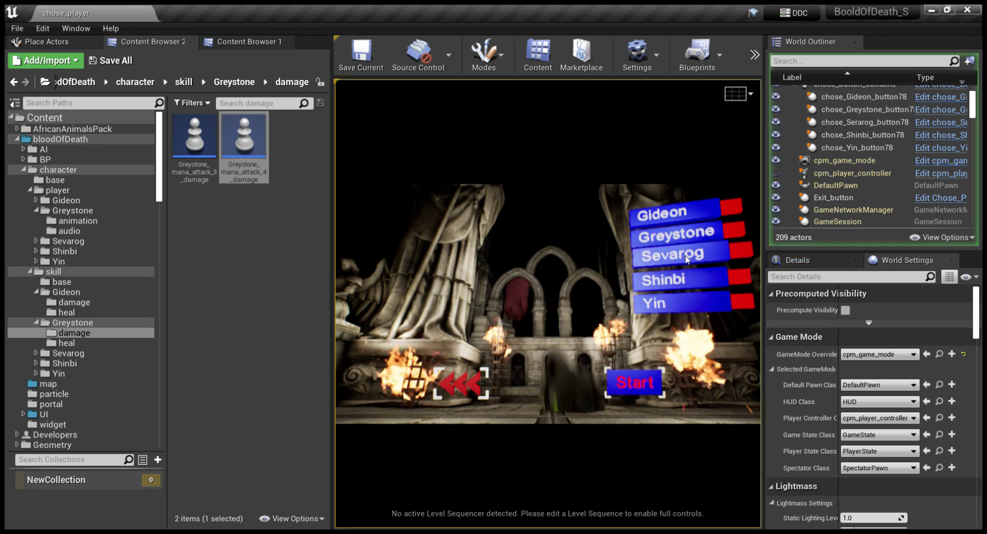
click(636, 382)
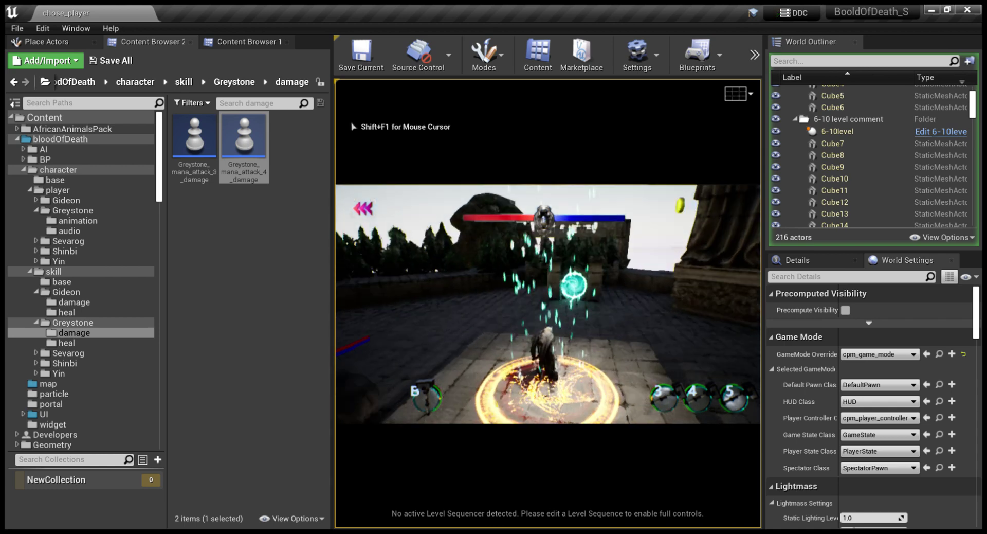
key(w)
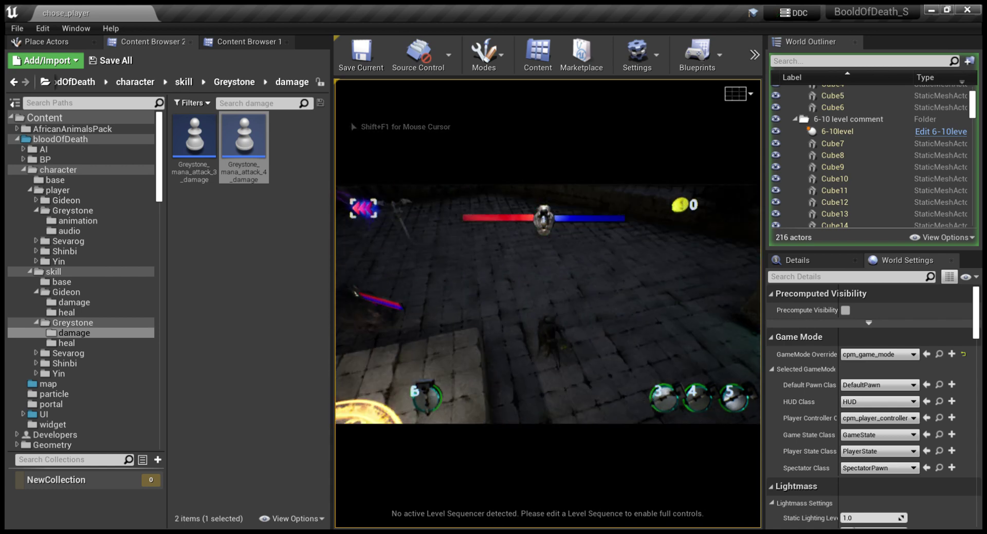
key(w)
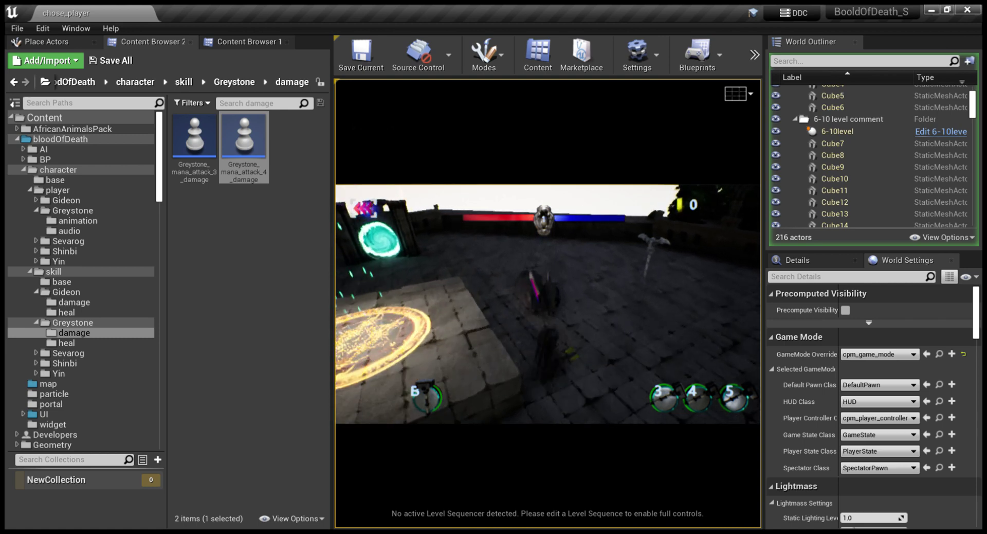
key(3)
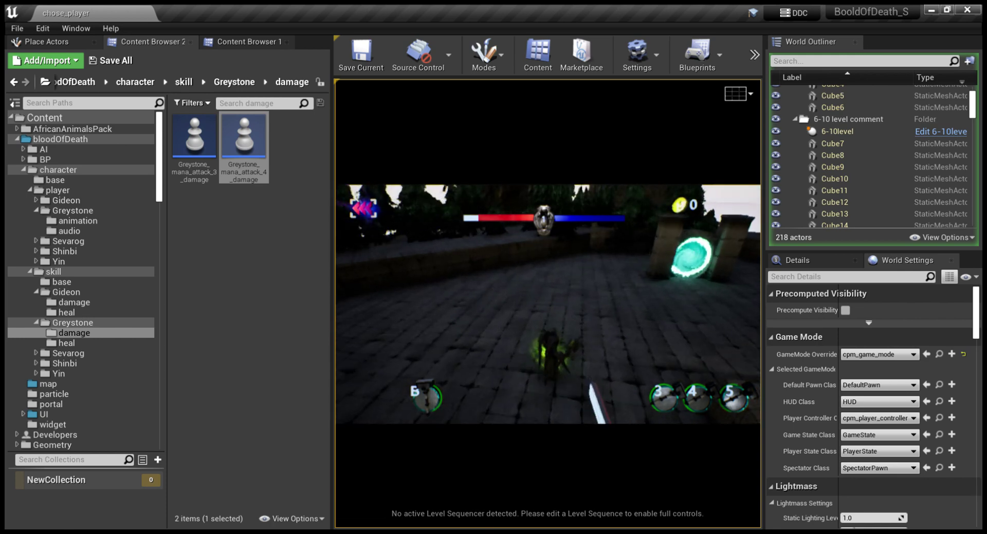
key(Escape)
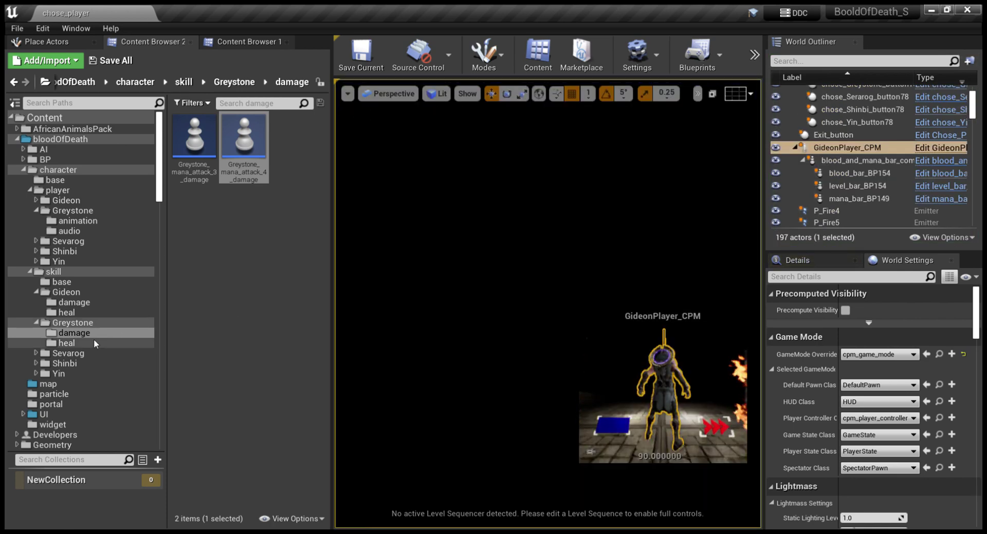
Copy Greystone_attack_2_heal into Sevarog's empty heal folder.
double_click(94, 354)
click(67, 343)
click(195, 138)
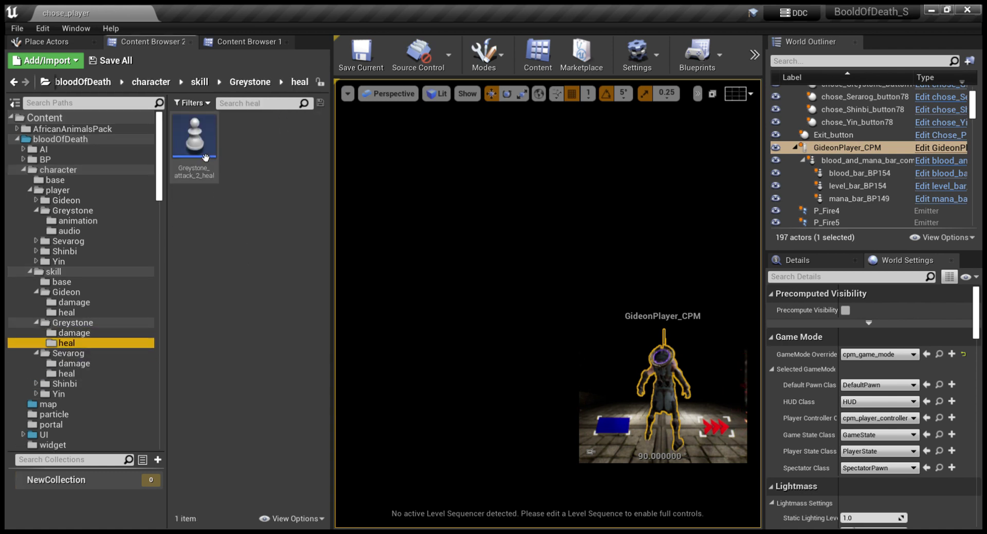
click(92, 371)
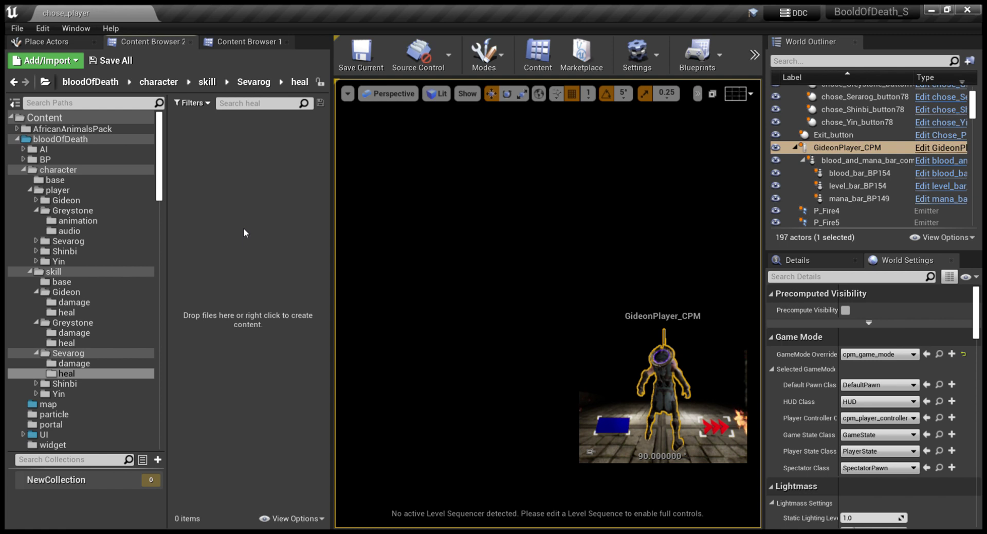
Rename the copied heal asset to Sevarog_attack_2_heal.
click(208, 176)
click(209, 176)
key(Home)
key(Right)
key(Right)
key(Right)
key(Right)
key(Right)
key(Right)
key(Right)
key(Right)
key(Right)
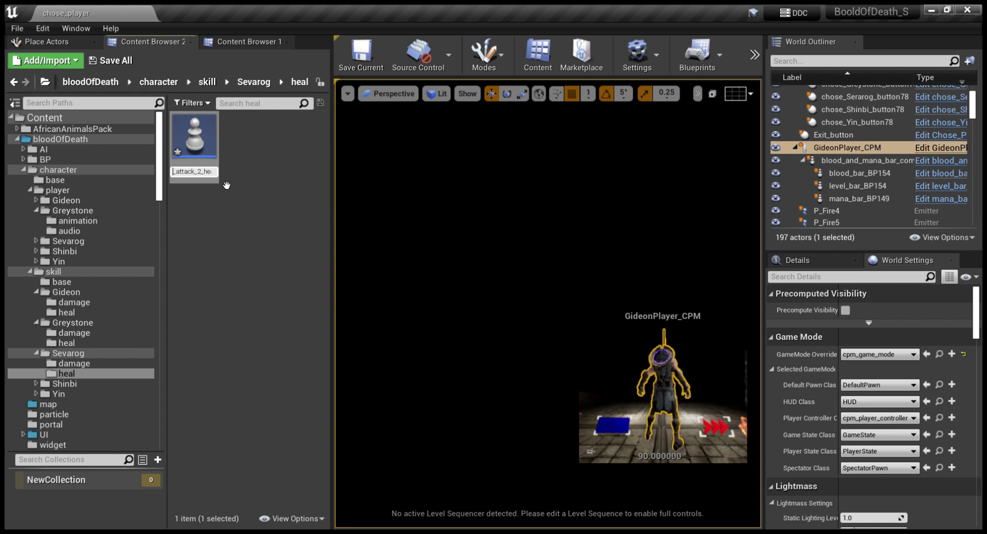
text(A)
key(BackSpace)
text(varog_atta)
key(Return)
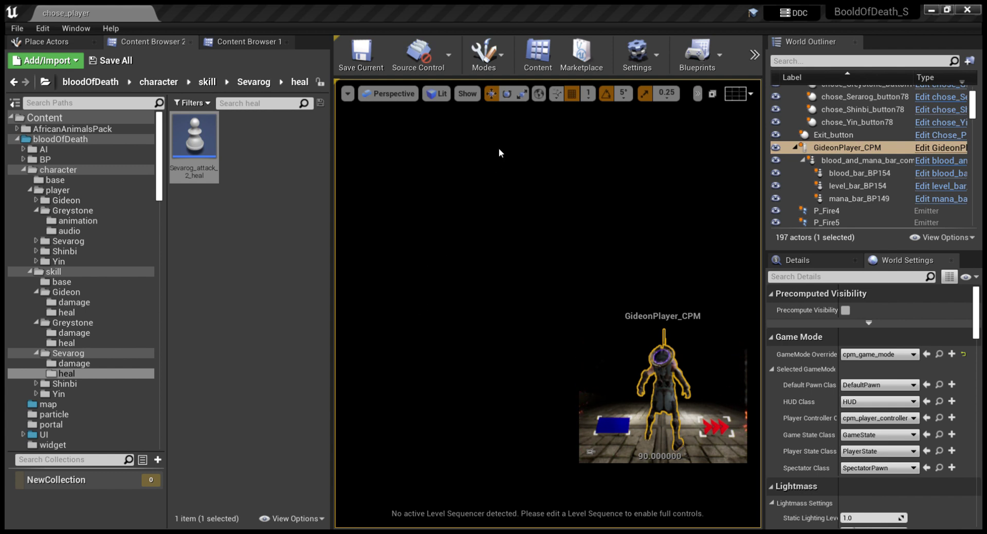
click(187, 46)
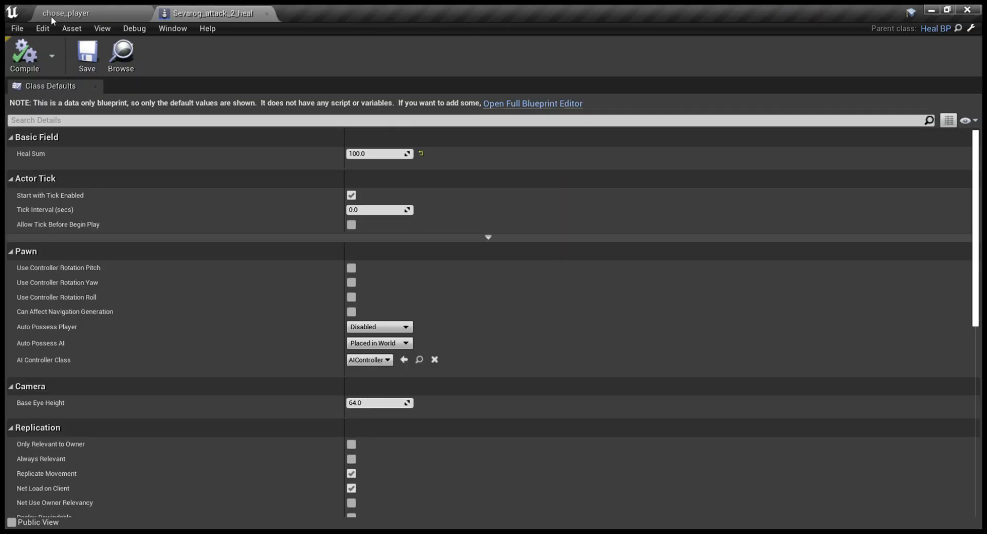
Open the Sevarog_mana_attack_2 blueprint's defaults from the Sevarog skill folder.
click(47, 17)
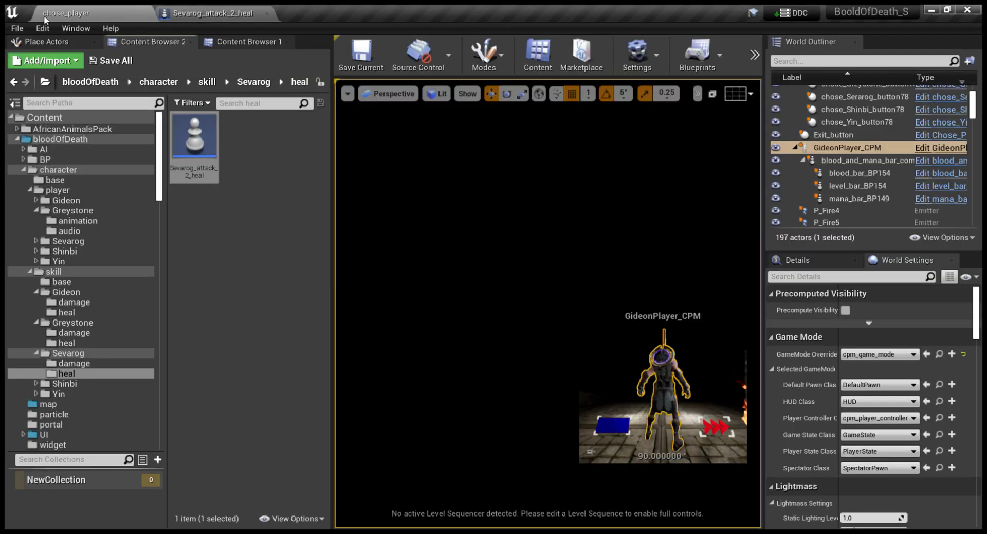
click(115, 355)
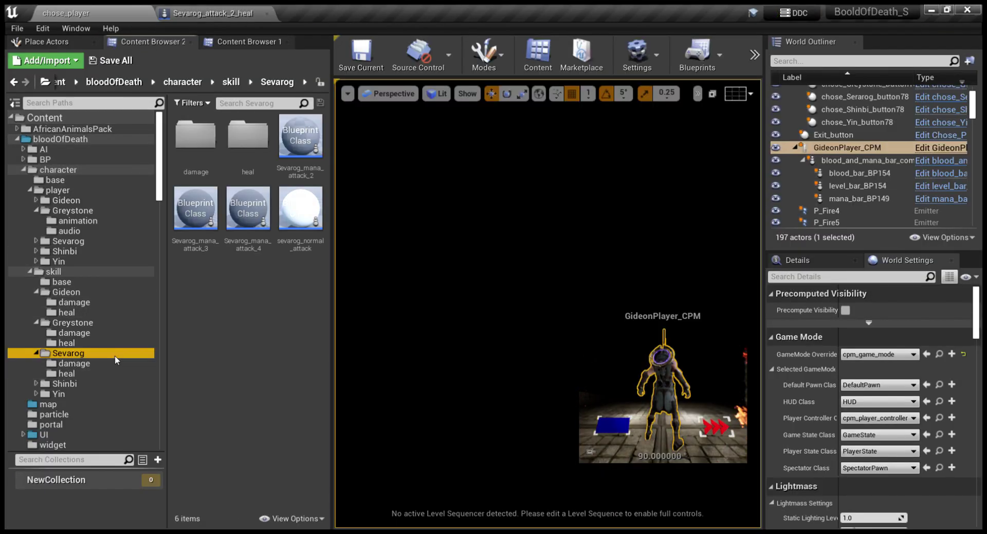
double_click(325, 165)
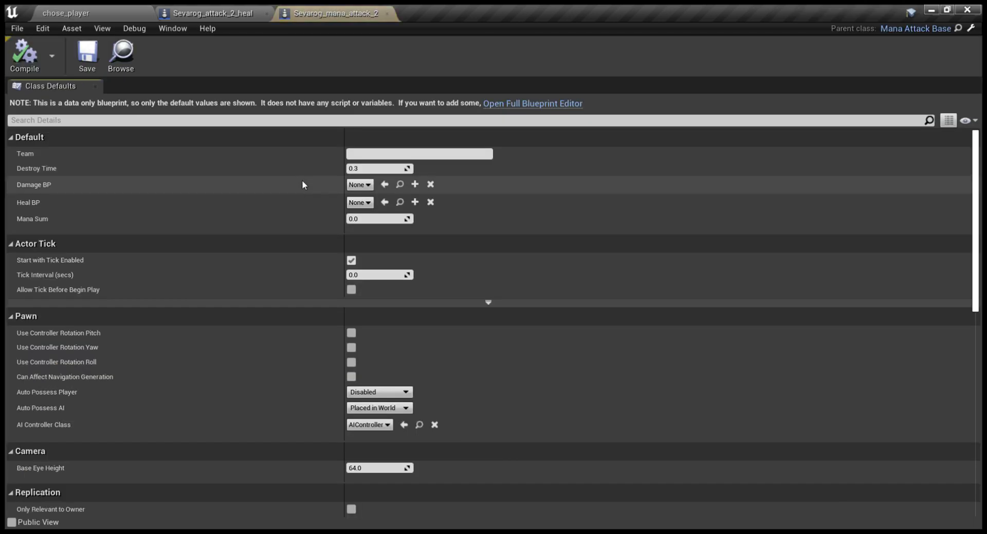
click(45, 20)
Assign Sevarog_attack_2_heal as the Heal BP and compile Sevarog_mana_attack_2.
double_click(245, 154)
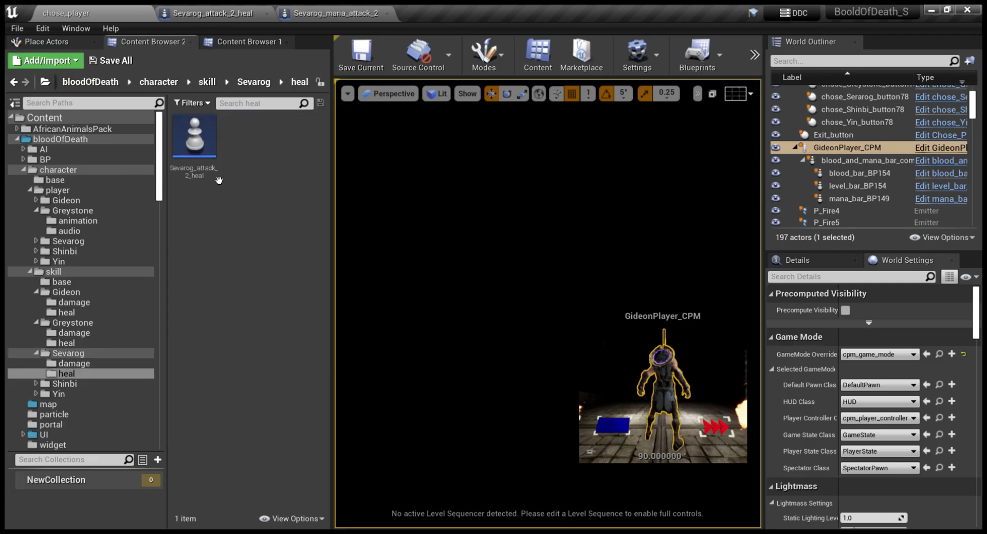
click(329, 11)
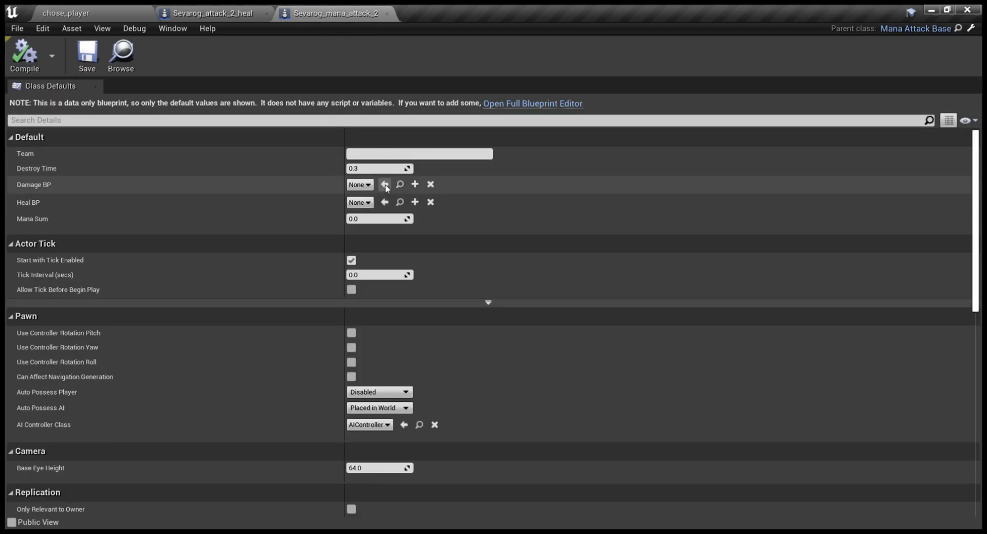
click(384, 202)
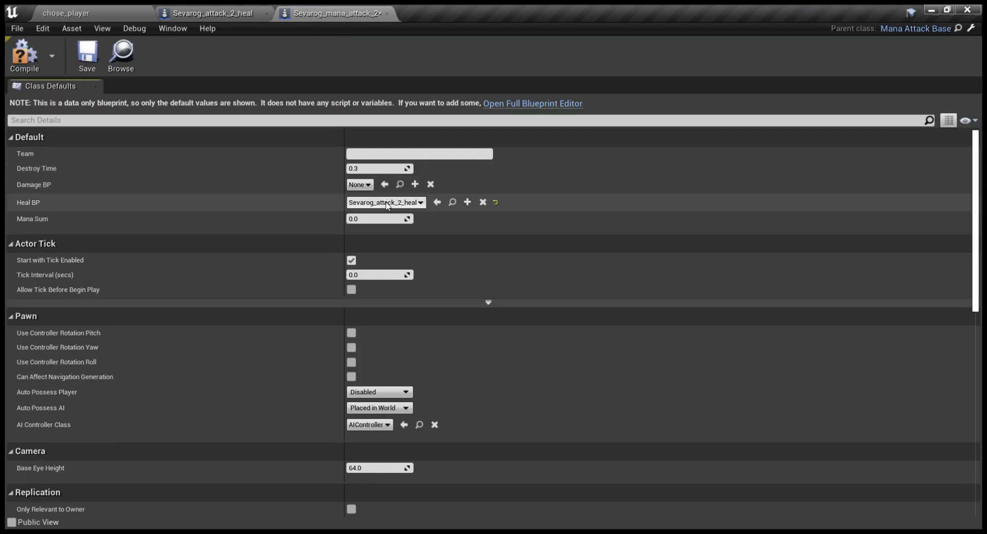
click(29, 63)
click(44, 14)
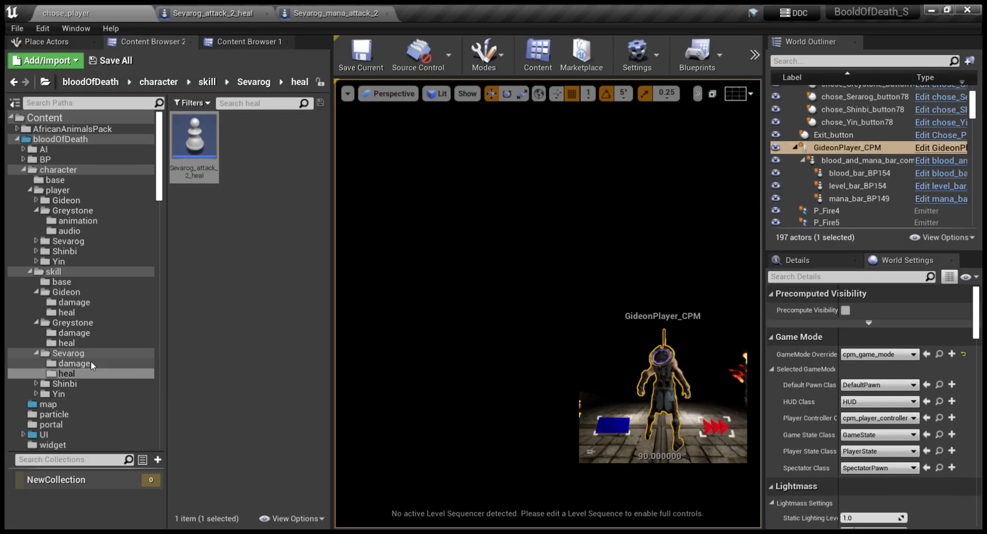
click(85, 335)
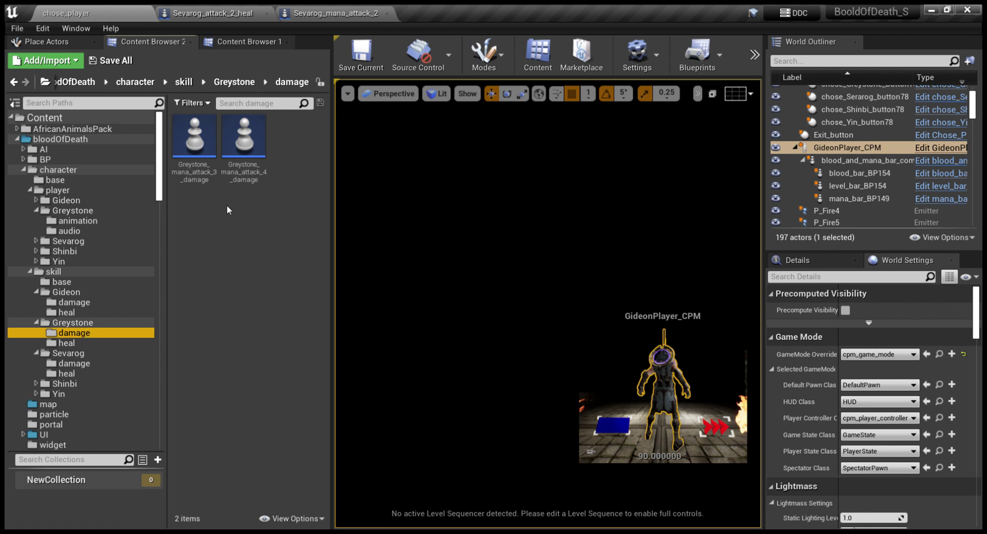
Copy Greystone_mana_attack_3_damage into Sevarog's damage folder.
click(211, 177)
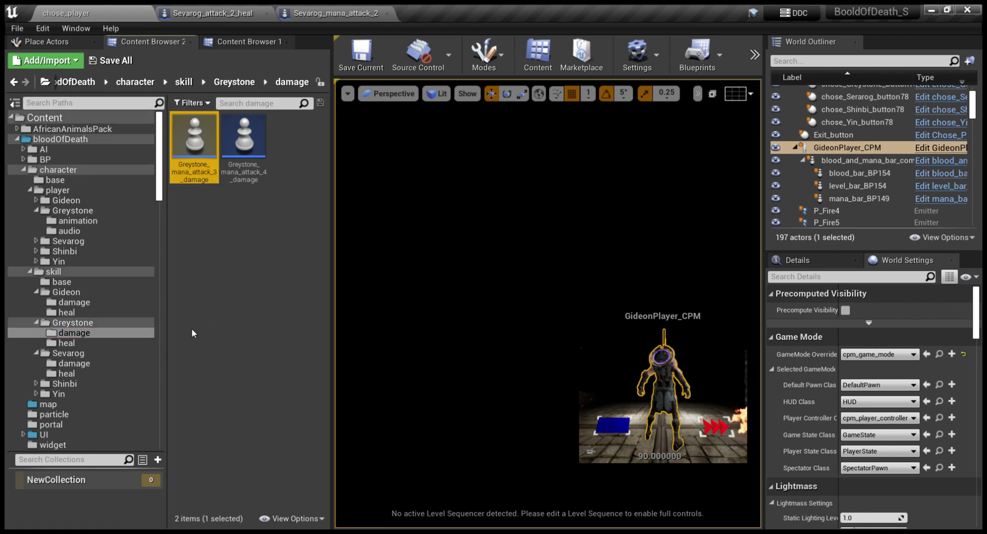
click(106, 364)
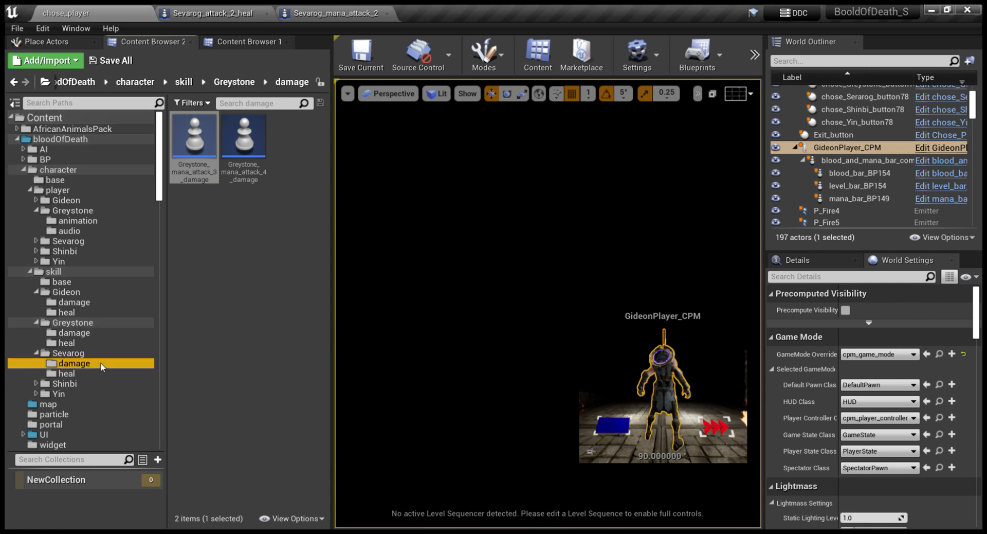
click(206, 177)
Rename the copy to Sevarog_mana_attack_2_damage and open it for editing.
click(206, 177)
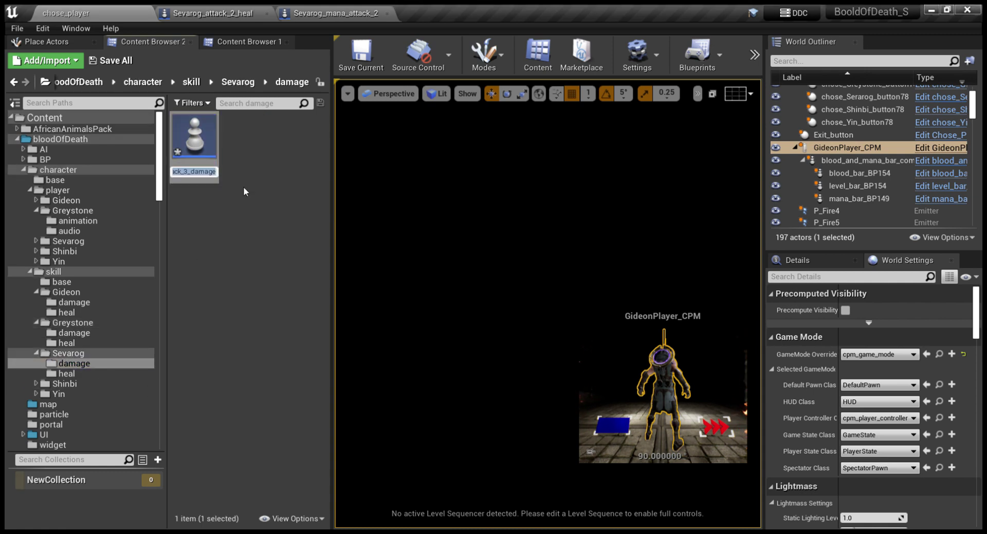
key(ctrl+v)
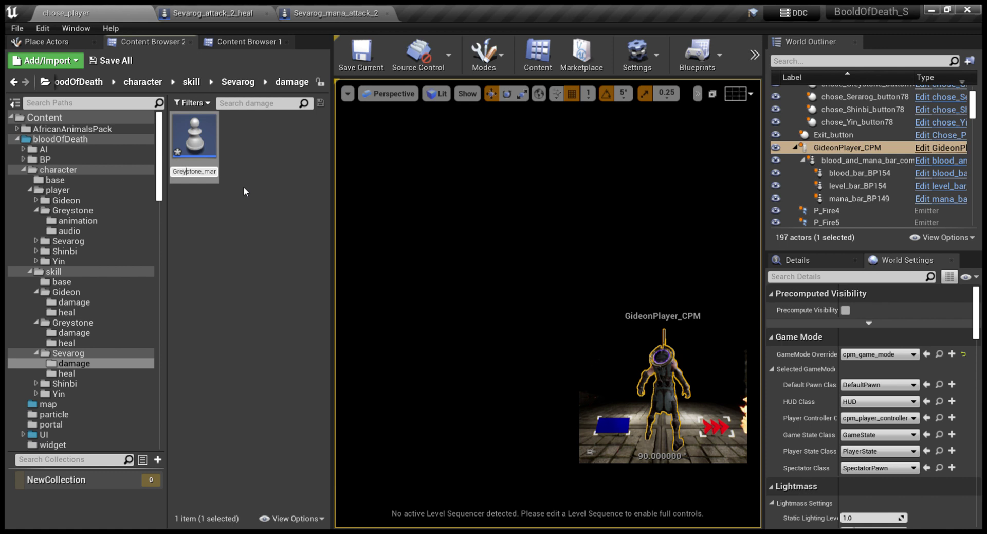
key(BackSpace)
key(BackSpace)
key(BackSpace)
text(Sevarog)
key(Right)
key(Right)
key(Right)
key(Right)
key(Right)
key(Right)
key(Right)
key(Right)
key(Right)
key(Right)
key(BackSpace)
text(2)
key(Return)
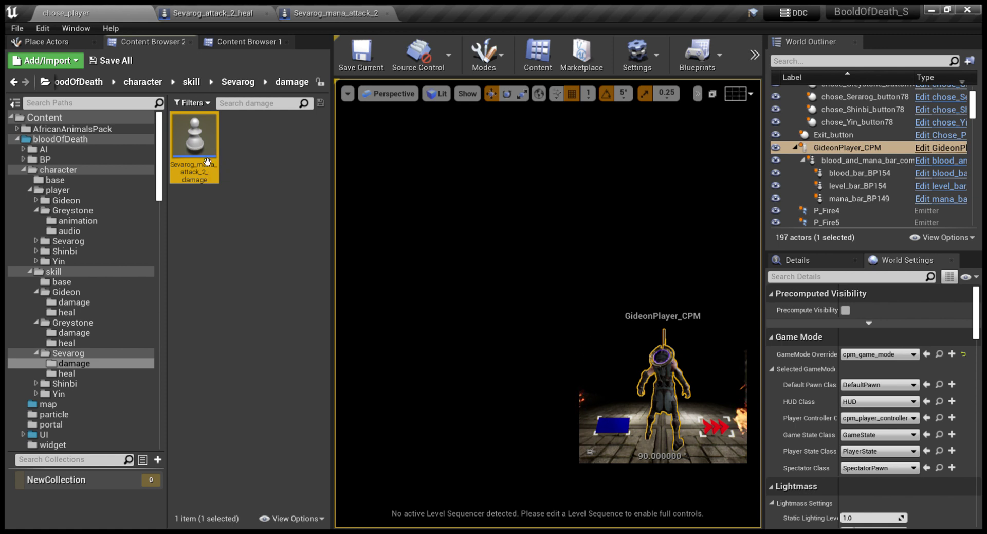
double_click(207, 162)
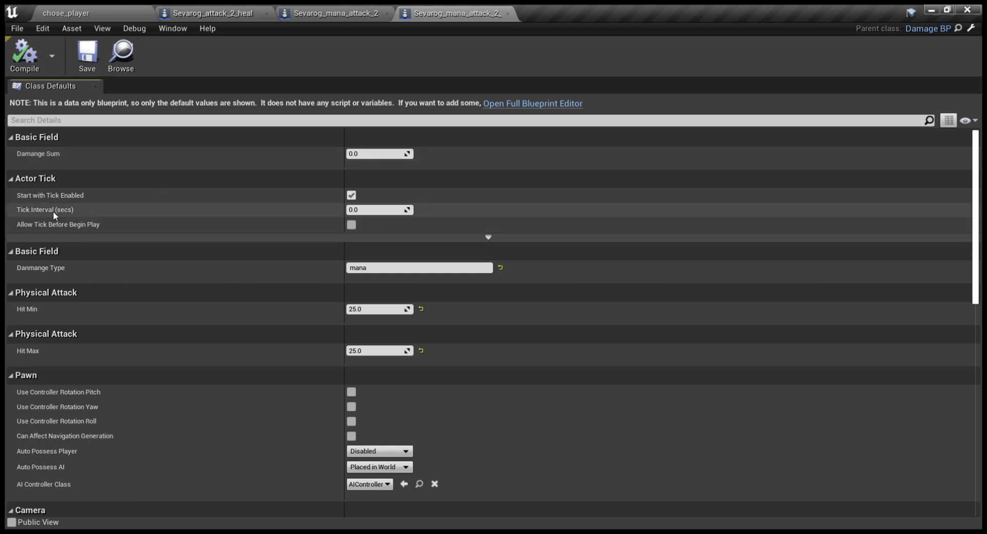
Set Hit Min and Hit Max to 88 in Sevarog_mana_attack_2_damage and compile it.
click(365, 308)
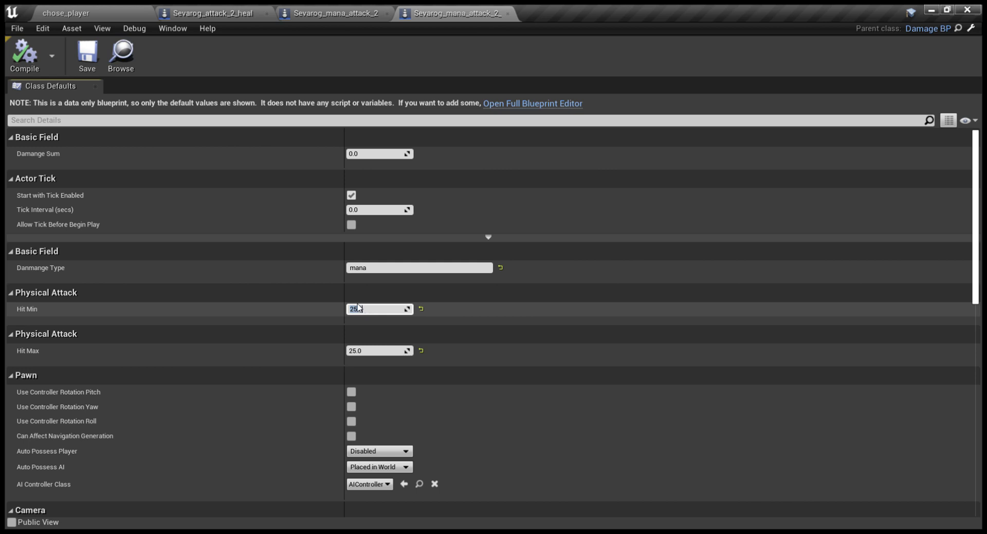
text(88)
click(383, 351)
text(88)
key(Return)
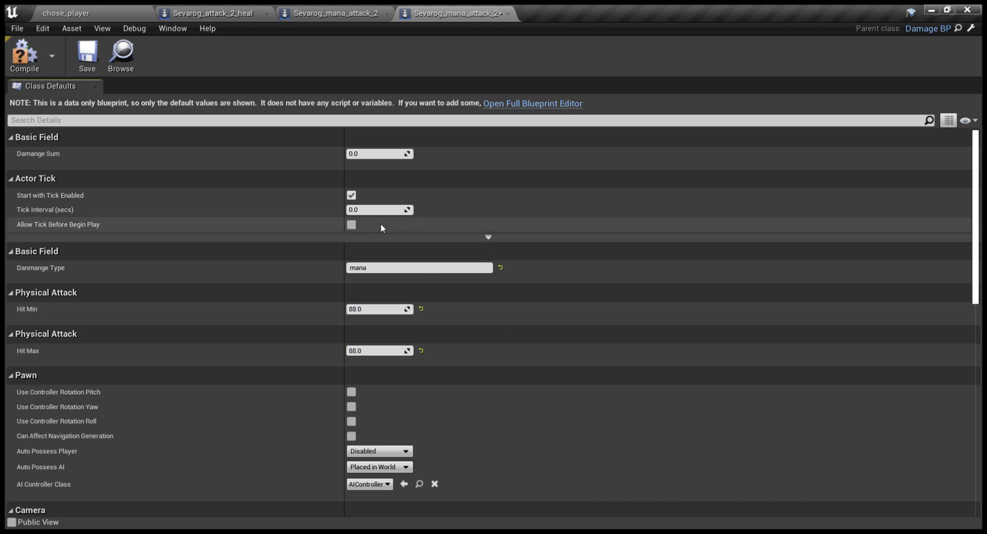
key(F7)
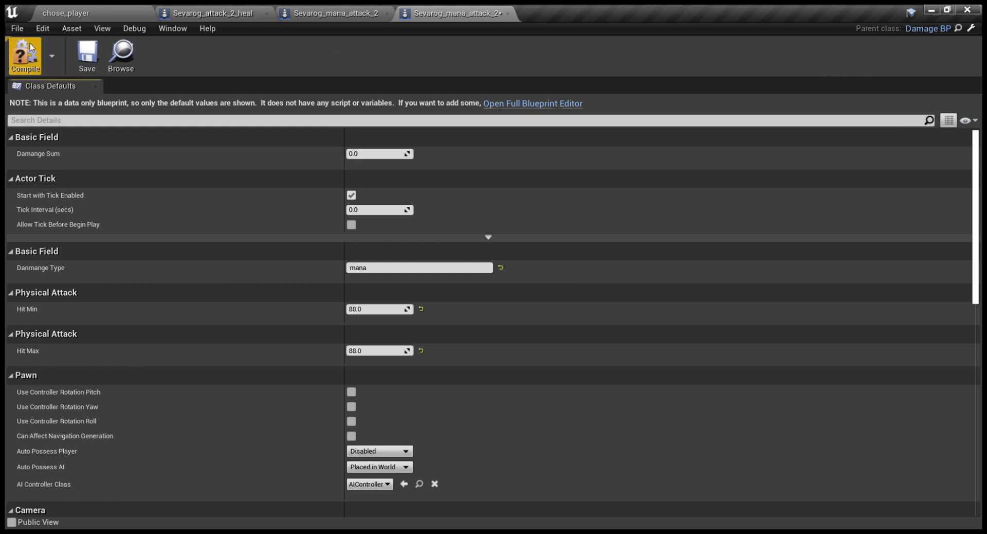
click(42, 14)
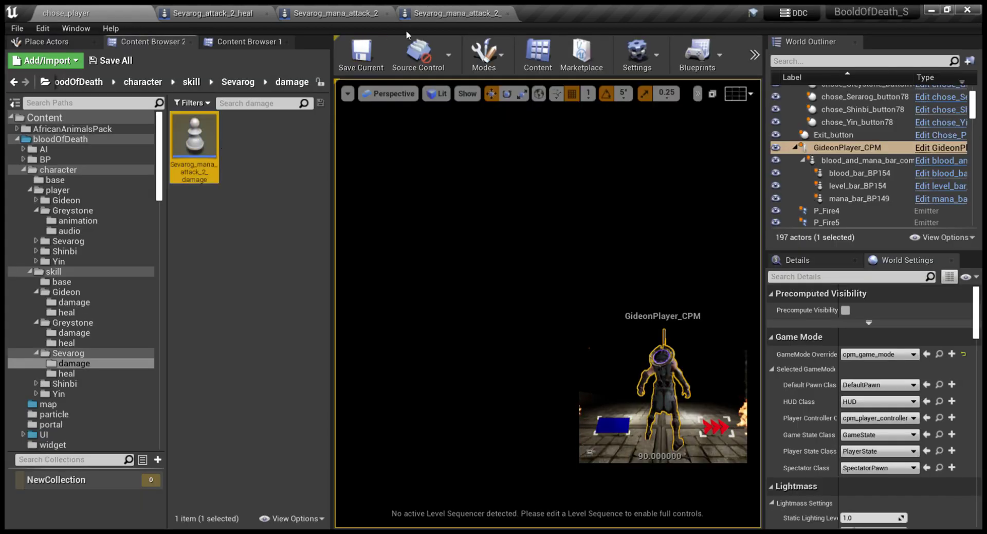
Pick Sevarog_mana_attack_2_damage as Sevarog_mana_attack_2's Damage BP and compile.
click(465, 15)
click(366, 14)
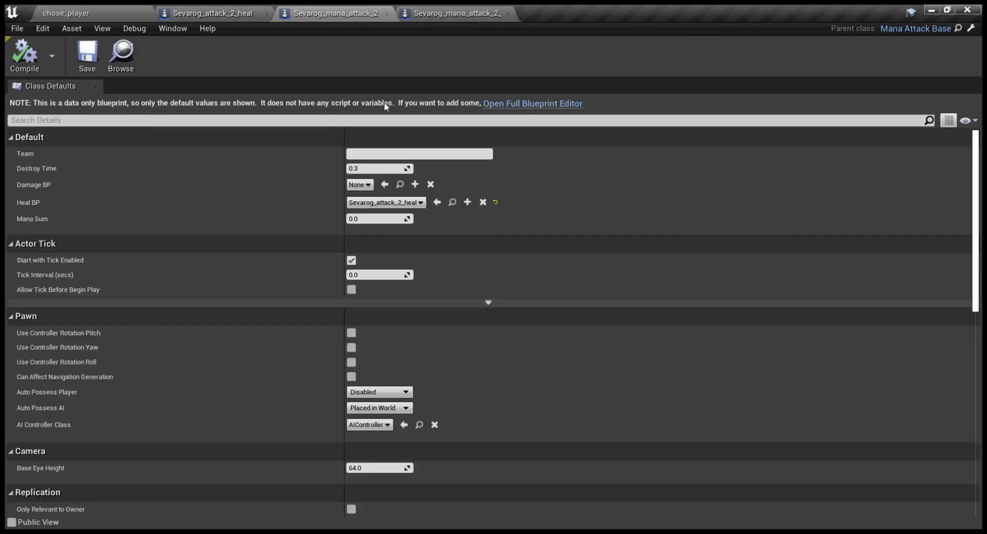
click(467, 184)
click(35, 62)
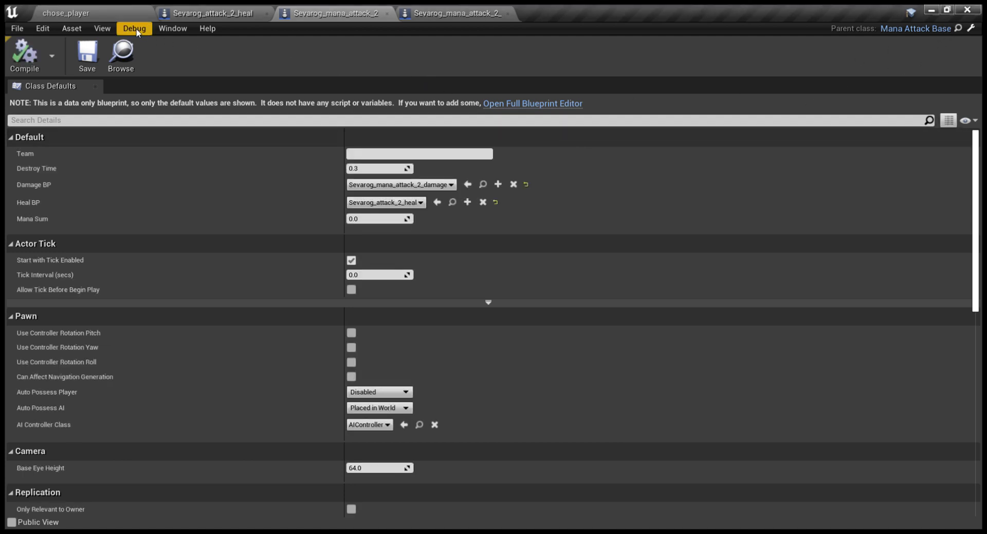
click(59, 13)
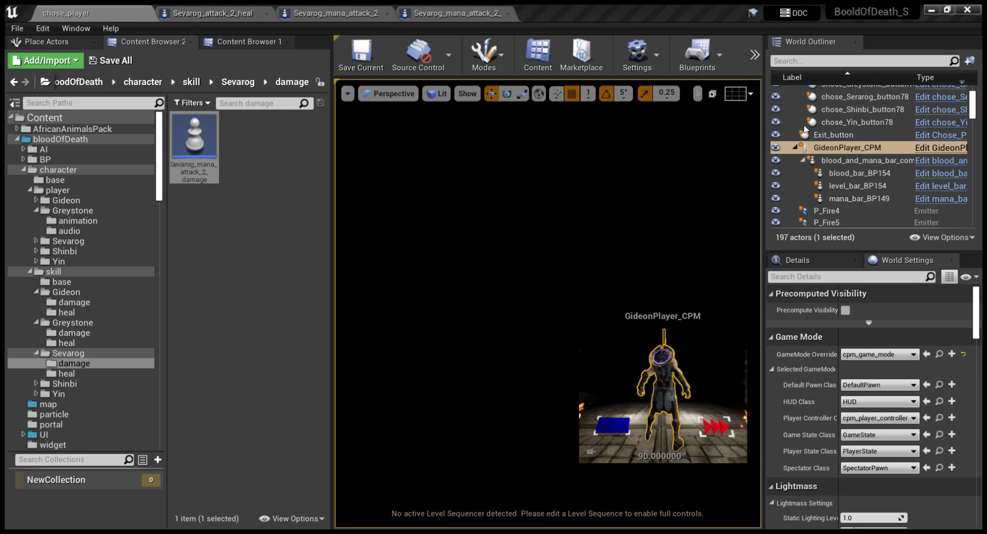
key(alt+p)
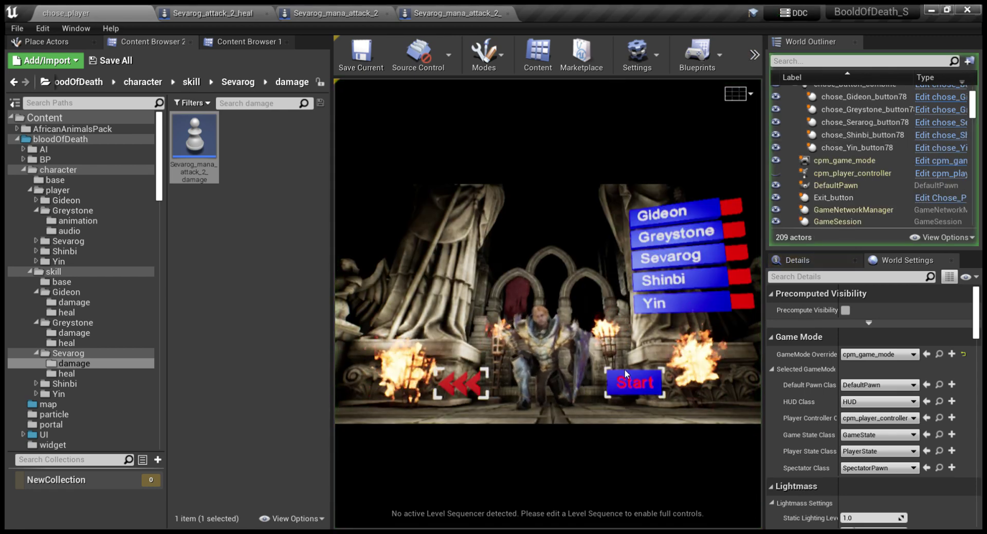
click(645, 386)
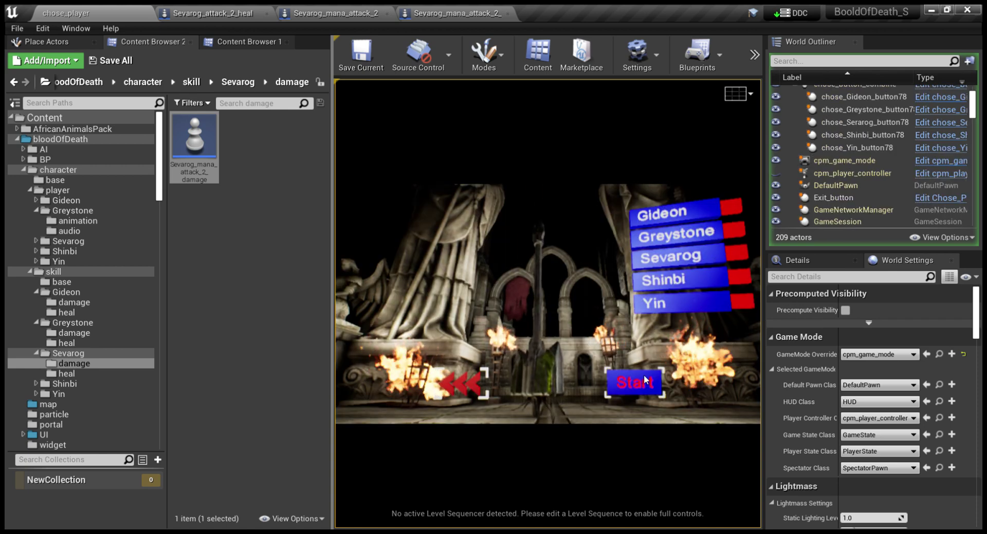
click(636, 366)
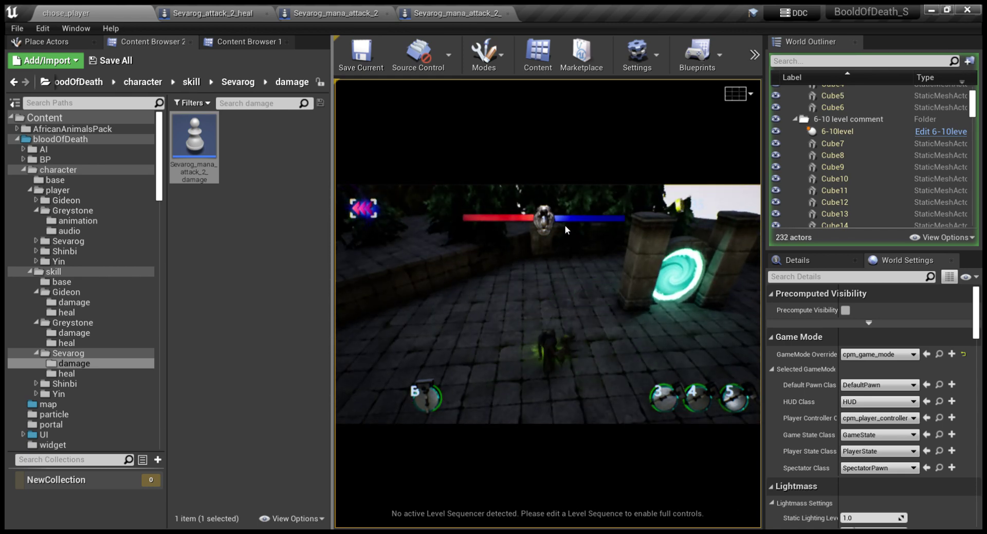
key(Escape)
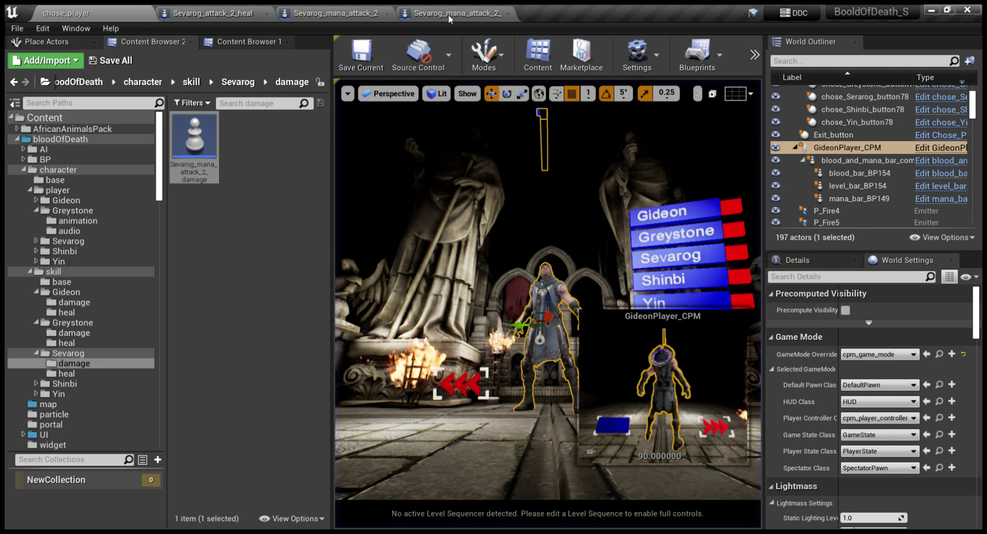
Review the damage blueprint, then set Sevarog_mana_attack_2's Mana Sum to 120 and compile.
click(451, 15)
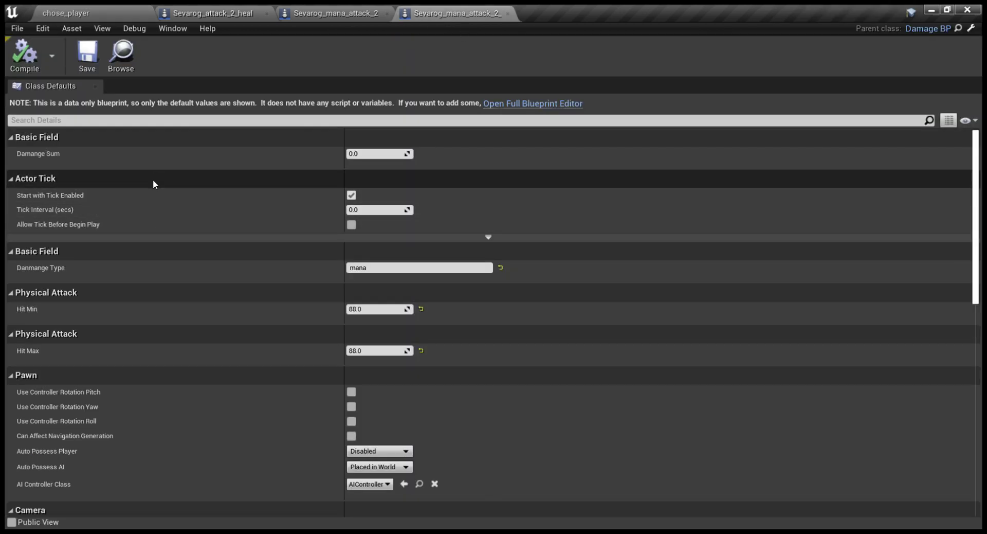
click(337, 14)
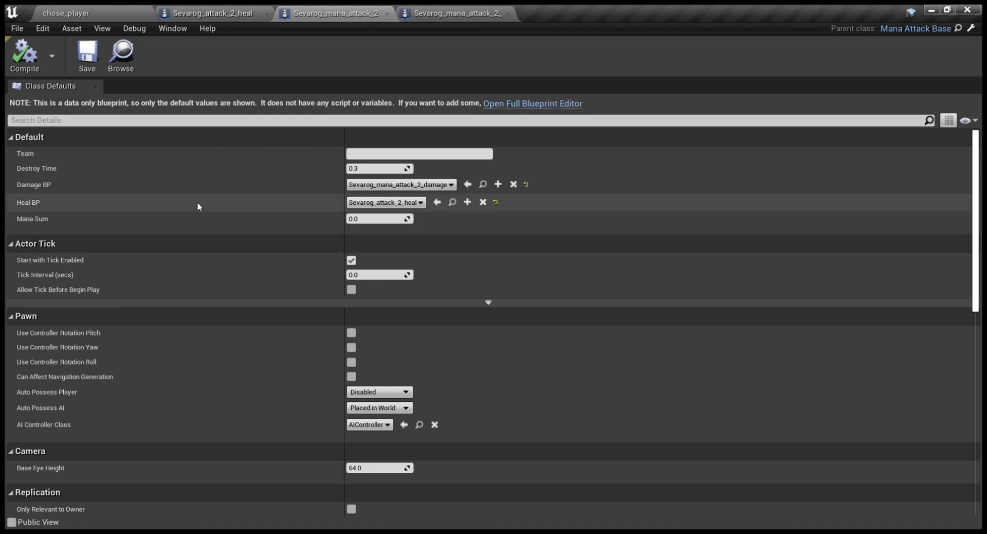
click(382, 220)
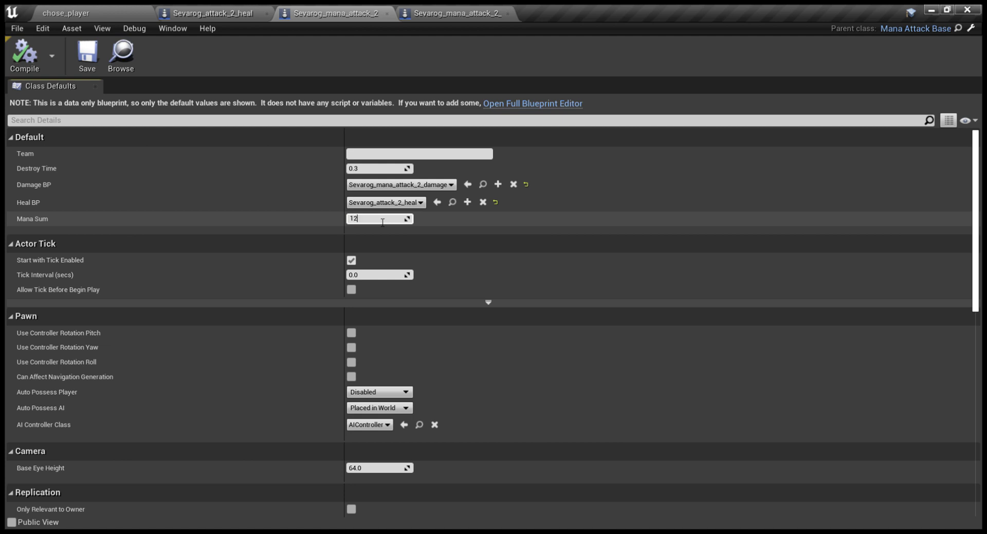
text(0)
click(483, 240)
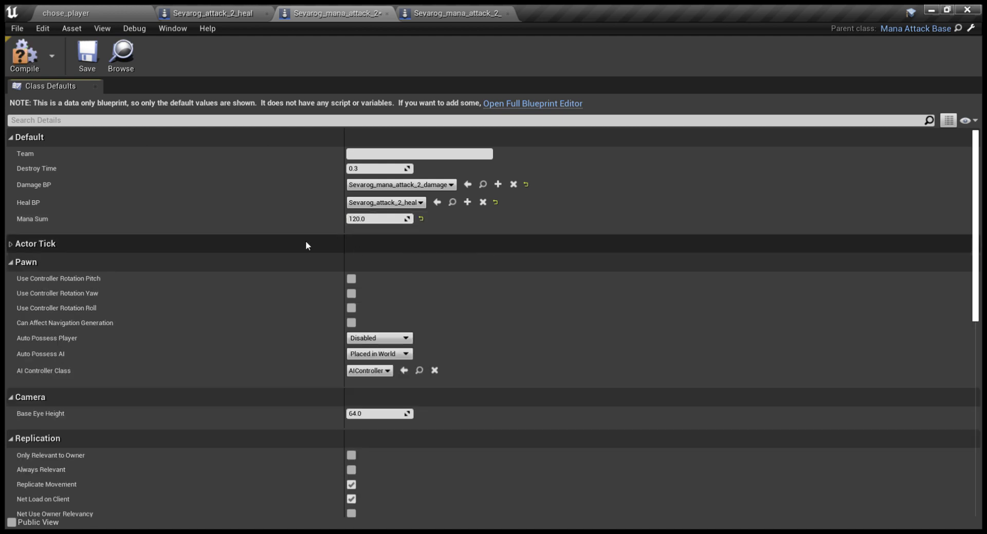
click(14, 55)
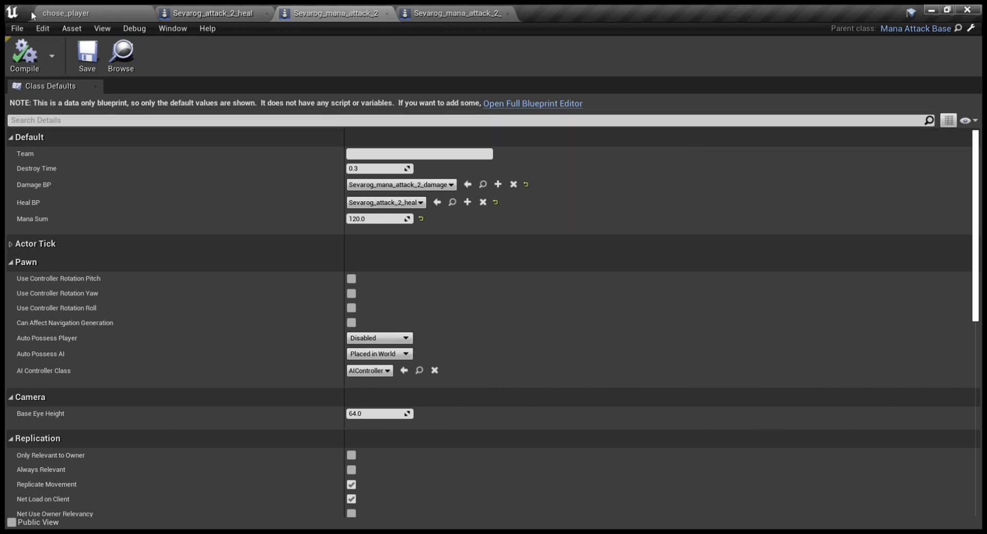
click(104, 16)
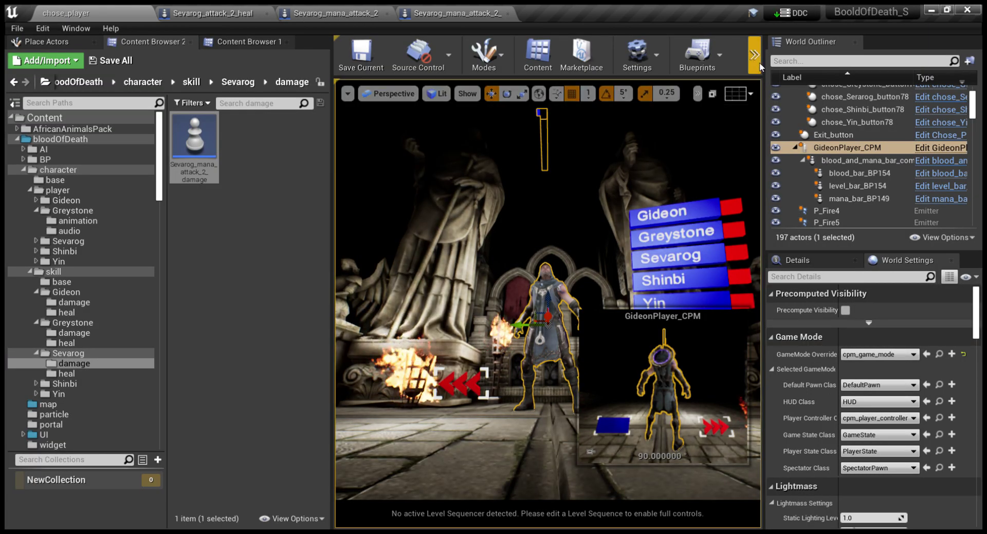
Start a Play-in-Editor session and take control of the game view.
key(alt+p)
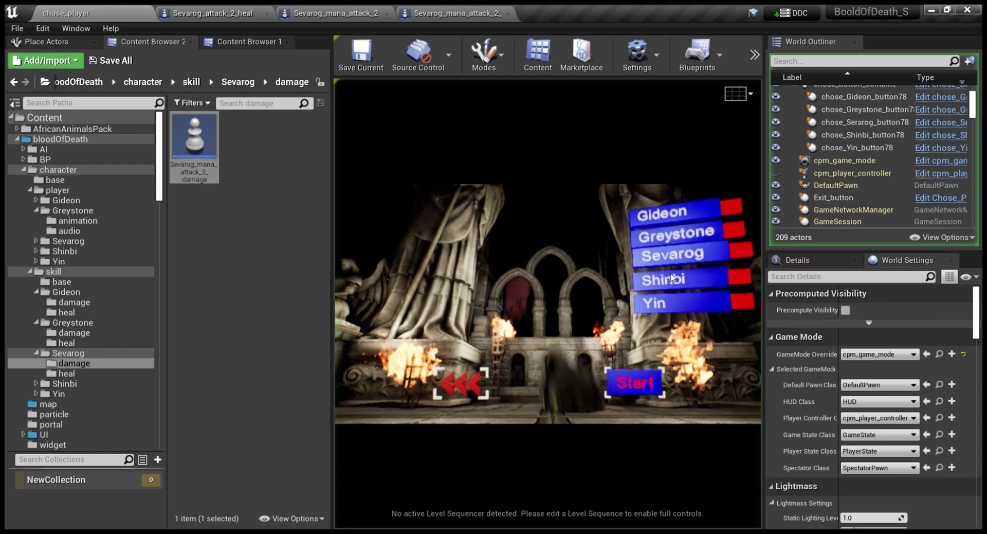
click(616, 292)
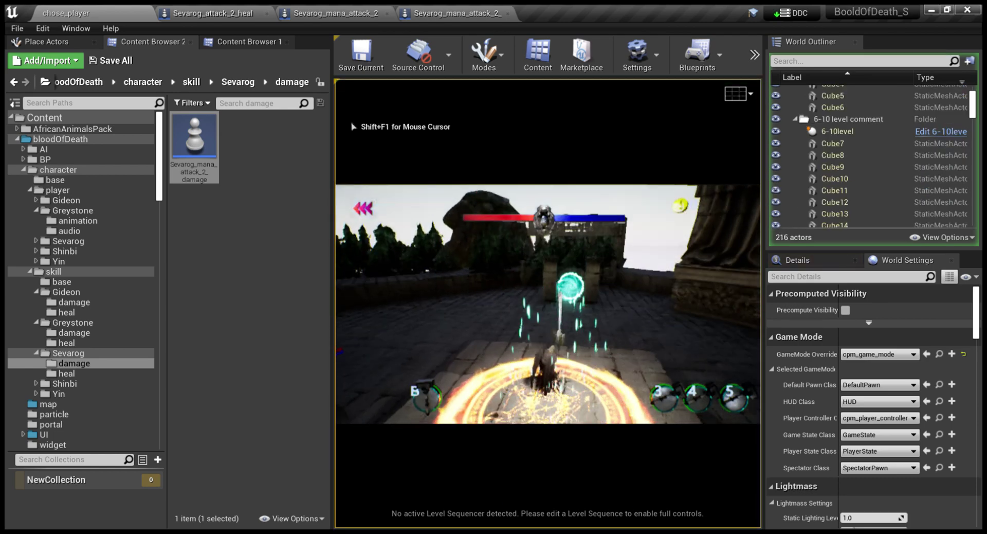